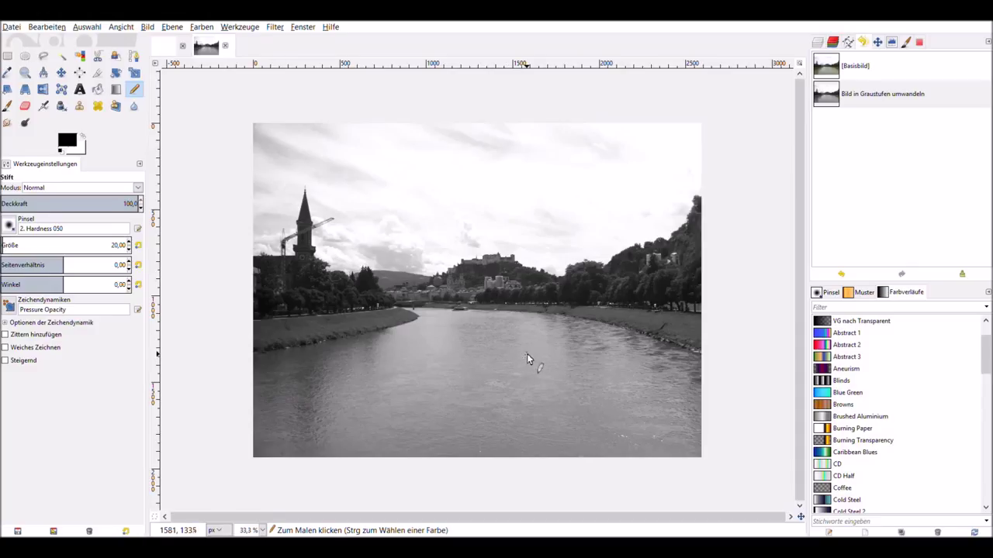
- Save the image as 'Salzburg in schwarzweiß.xcf' in the GIMP-Bilder folder via Speichern unter
{"action": "left_click", "coordinate": [13, 28]}
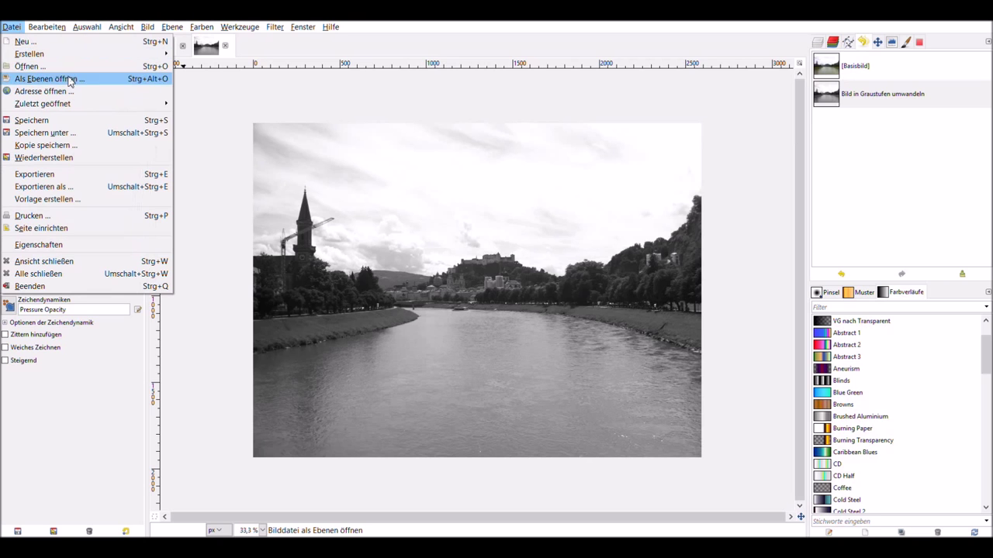
{"action": "left_click", "coordinate": [89, 134]}
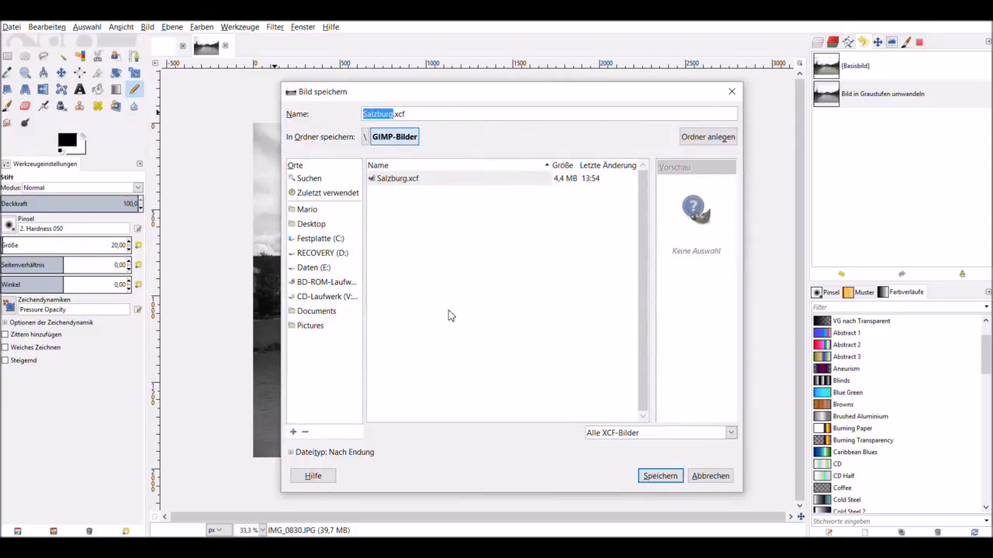
{"action": "left_click", "coordinate": [392, 116]}
{"action": "double_click", "coordinate": [378, 114]}
{"action": "key", "text": "Right"}
{"action": "type", "text": "in schwarzwei"}
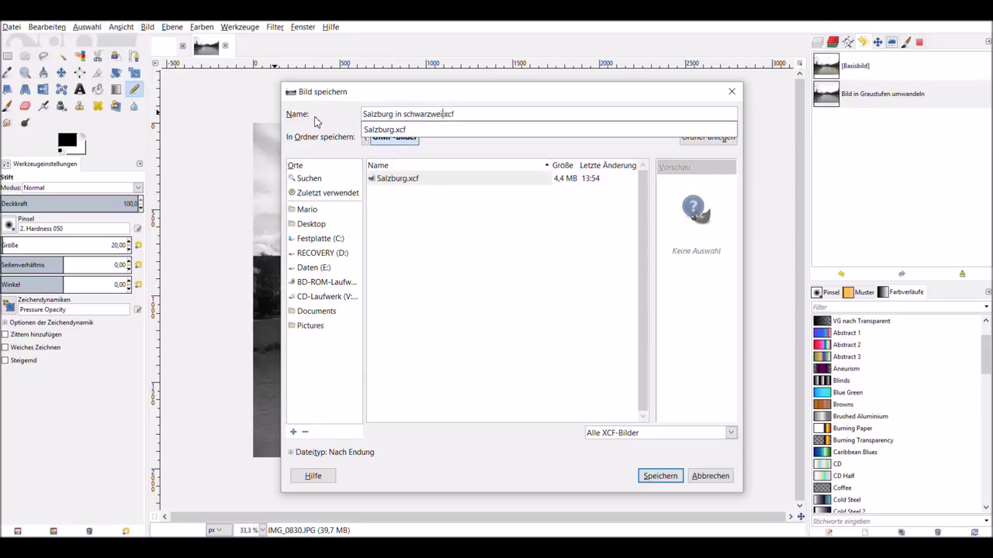
{"action": "type", "text": "ß"}
{"action": "left_click", "coordinate": [473, 109]}
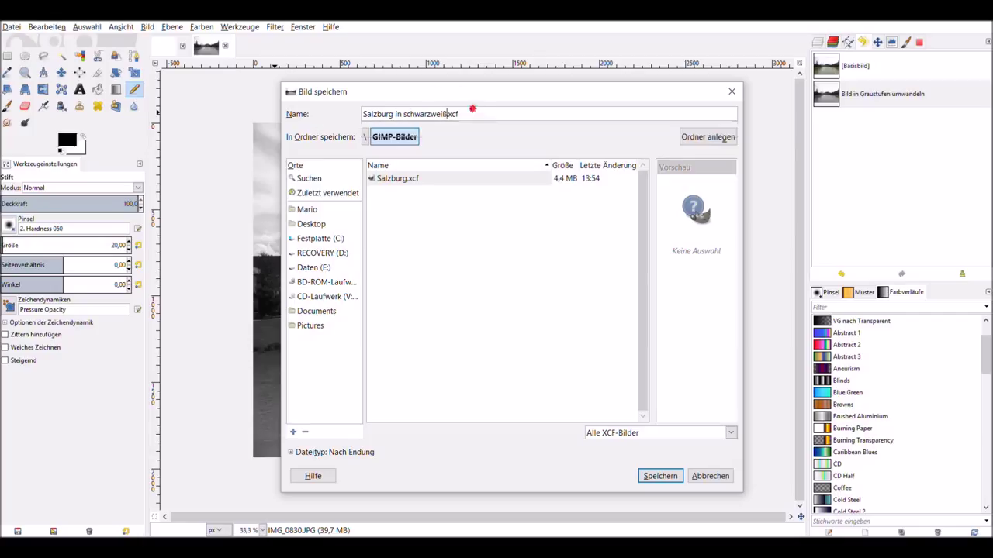
{"action": "left_click_drag", "start_coordinate": [448, 115], "coordinate": [470, 116]}
{"action": "key", "text": "End"}
{"action": "left_click", "coordinate": [654, 475]}
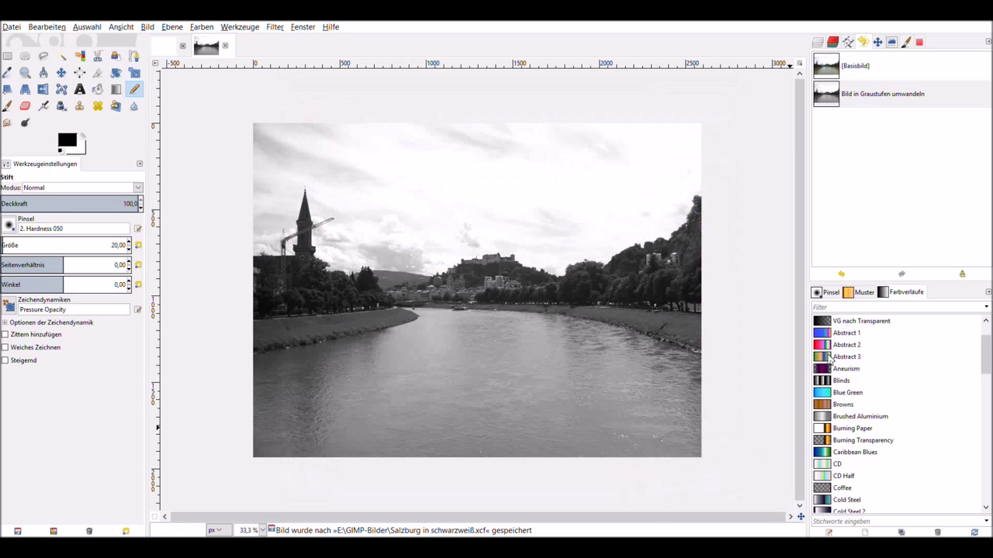
- In the GIMP-Bilder folder, compare 'Salzburg in schwarzweiß' with the original Salzburg, then open it in GIMP
{"action": "left_click", "coordinate": [388, 497]}
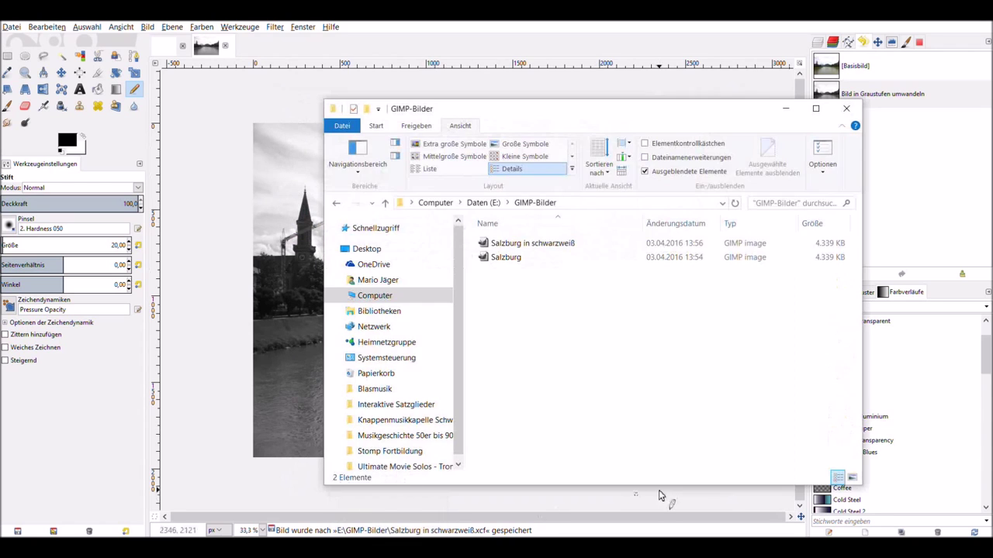
{"action": "left_click", "coordinate": [572, 246]}
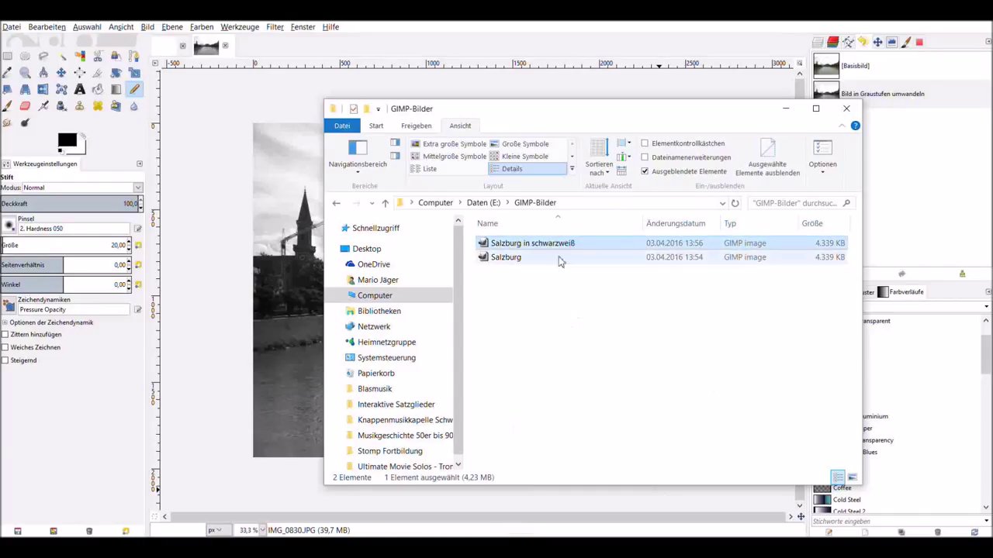
{"action": "left_click", "coordinate": [502, 260]}
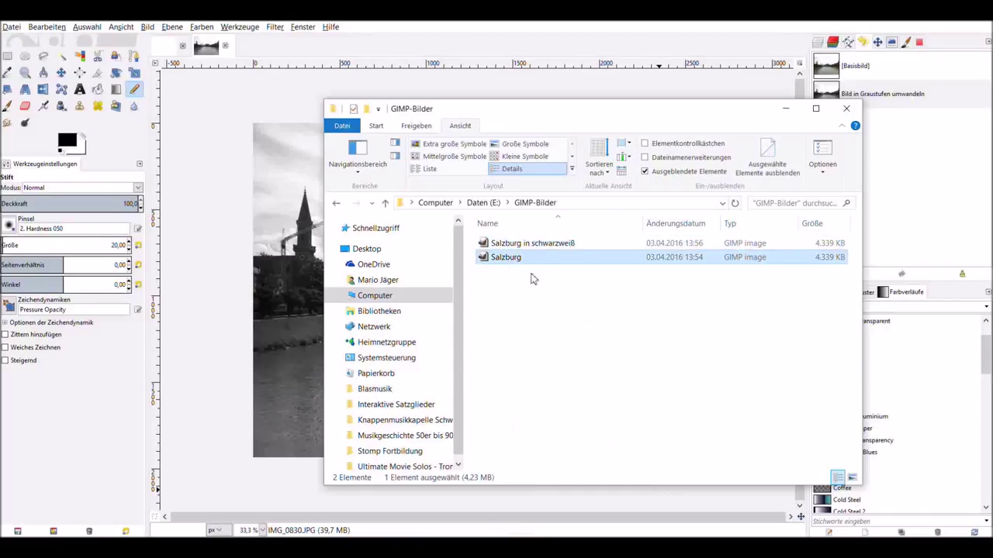
{"action": "left_click", "coordinate": [539, 245]}
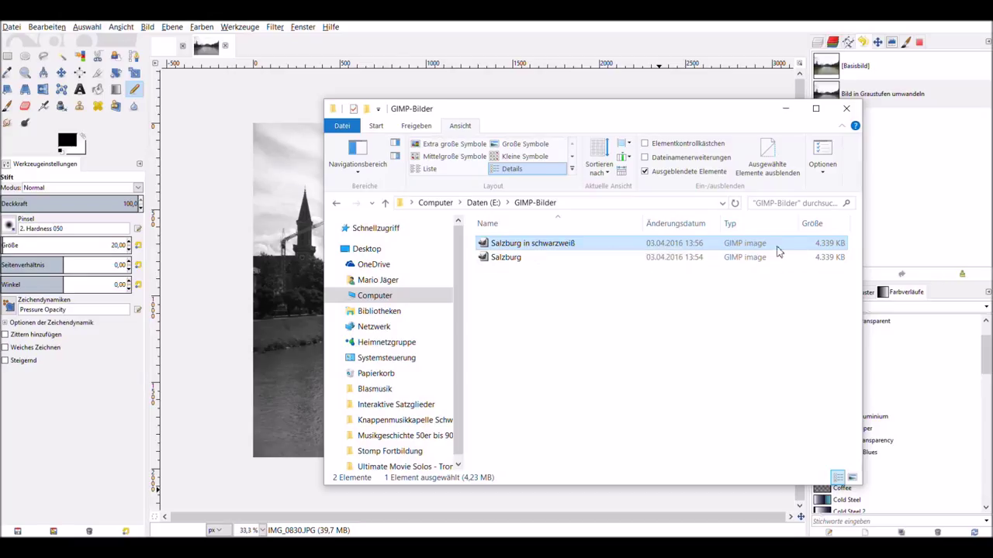
{"action": "double_click", "coordinate": [560, 245]}
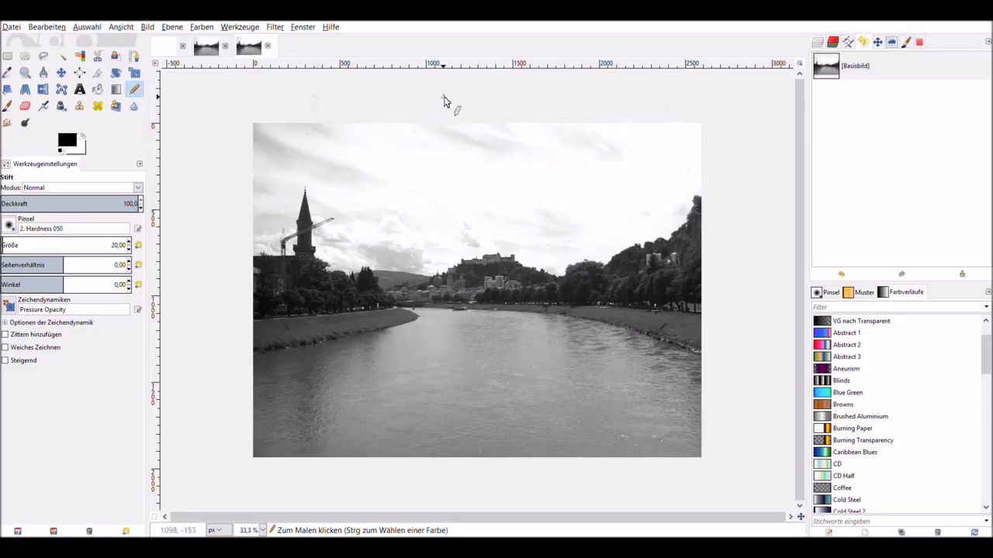
- Open the Datei menu to start exporting the image
{"action": "left_click", "coordinate": [11, 28]}
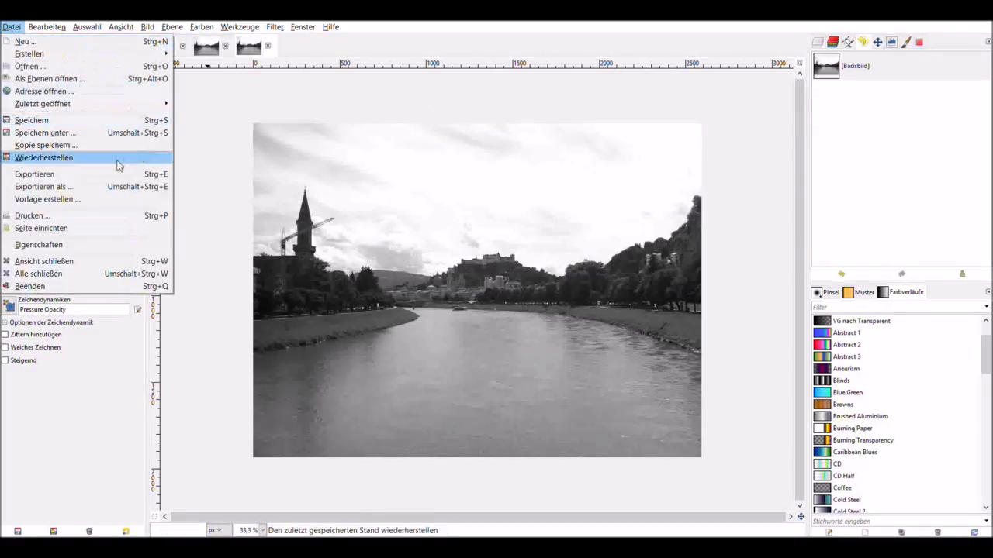
- In Exportieren als, choose PNG-Bild as the file type for 'Salzburg in schwarzweiß.png'
{"action": "left_click", "coordinate": [81, 187]}
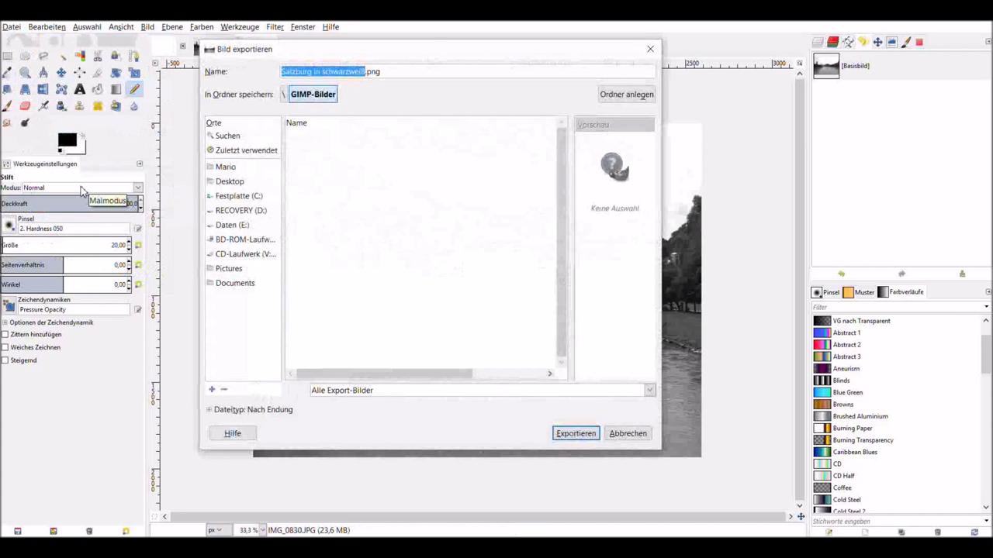
{"action": "left_click_drag", "start_coordinate": [382, 50], "coordinate": [500, 60]}
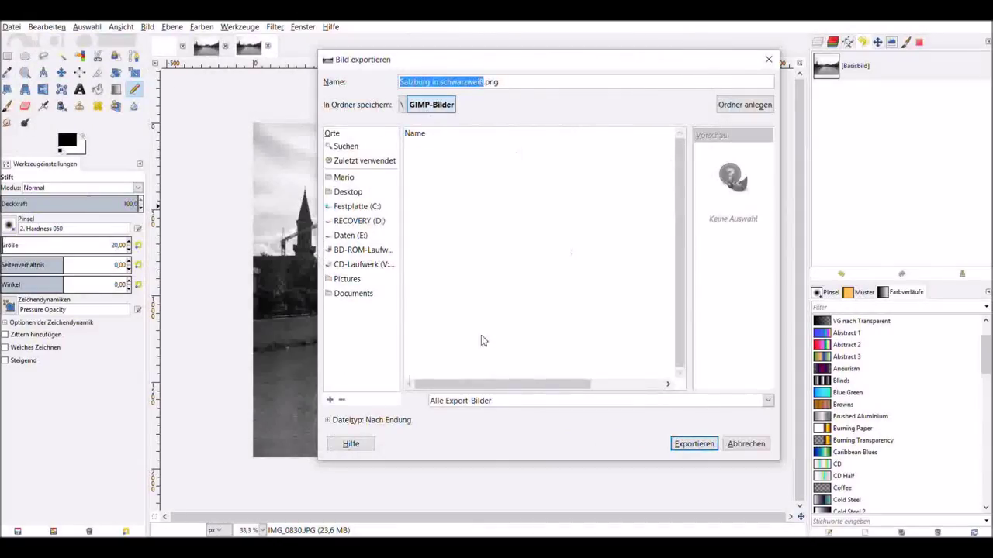
{"action": "left_click", "coordinate": [329, 420]}
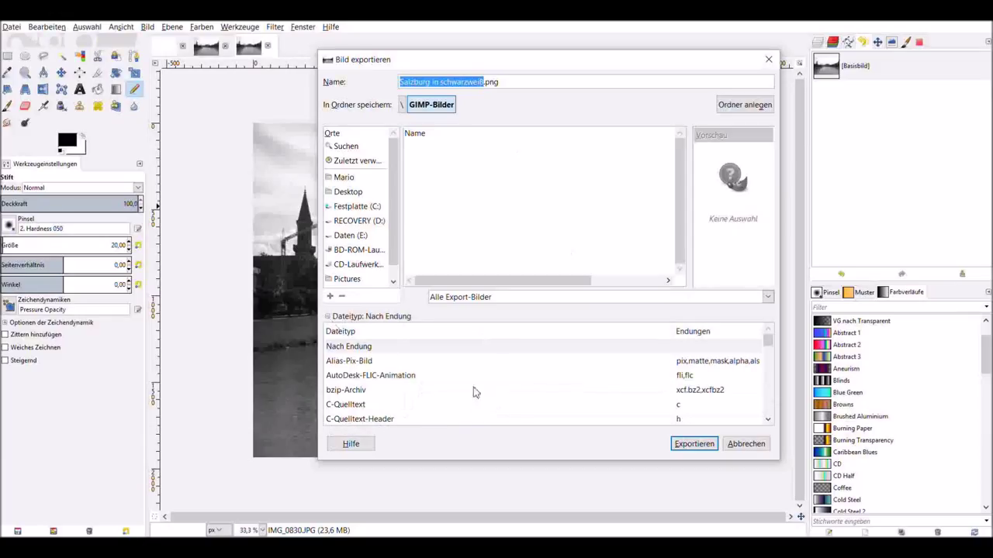
{"action": "mouse_move", "coordinate": [768, 341]}
{"action": "left_mouse_down"}
{"action": "mouse_move", "coordinate": [772, 419]}
{"action": "mouse_move", "coordinate": [776, 395]}
{"action": "left_mouse_up"}
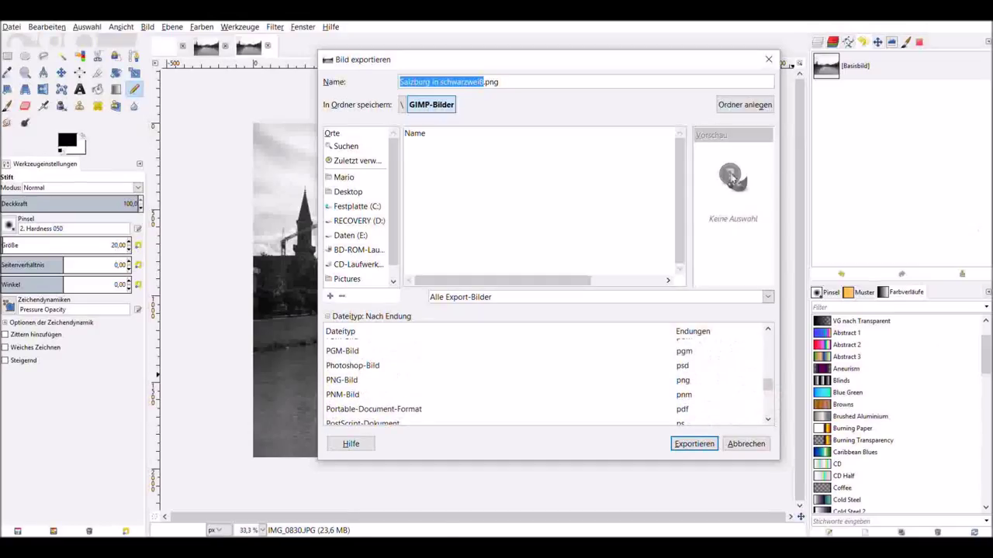
{"action": "left_click", "coordinate": [351, 381]}
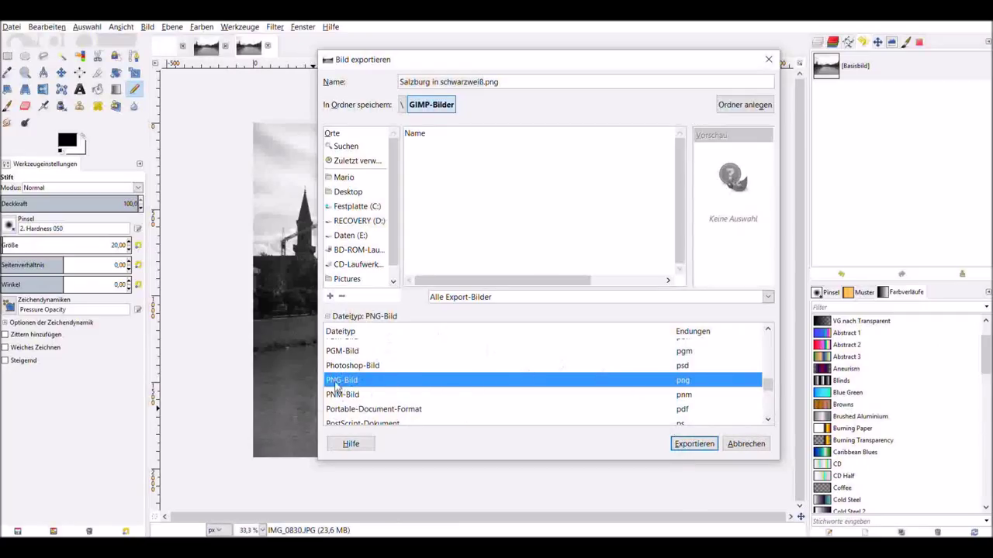
{"action": "left_click_drag", "start_coordinate": [767, 383], "coordinate": [767, 372]}
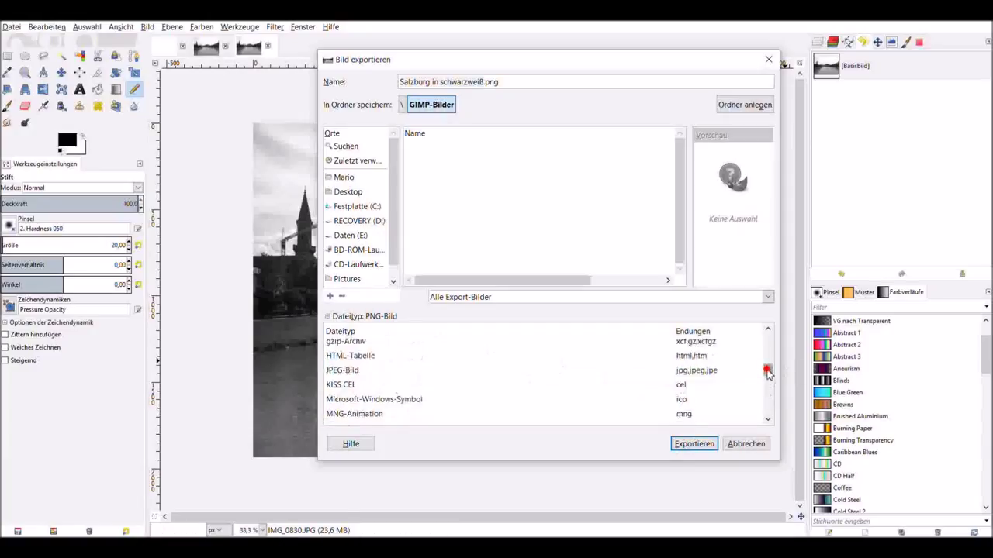
{"action": "left_click", "coordinate": [334, 378]}
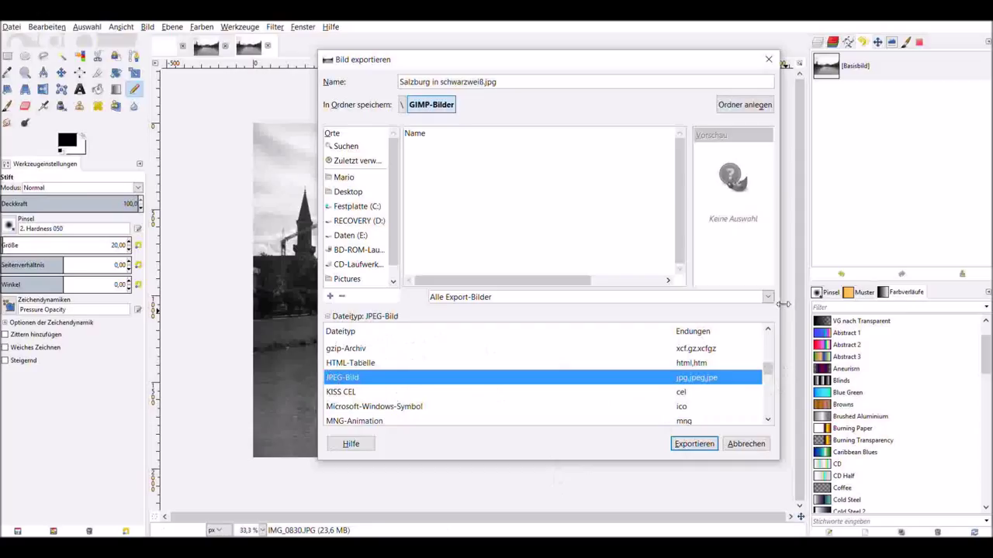
{"action": "left_click_drag", "start_coordinate": [768, 372], "coordinate": [766, 390]}
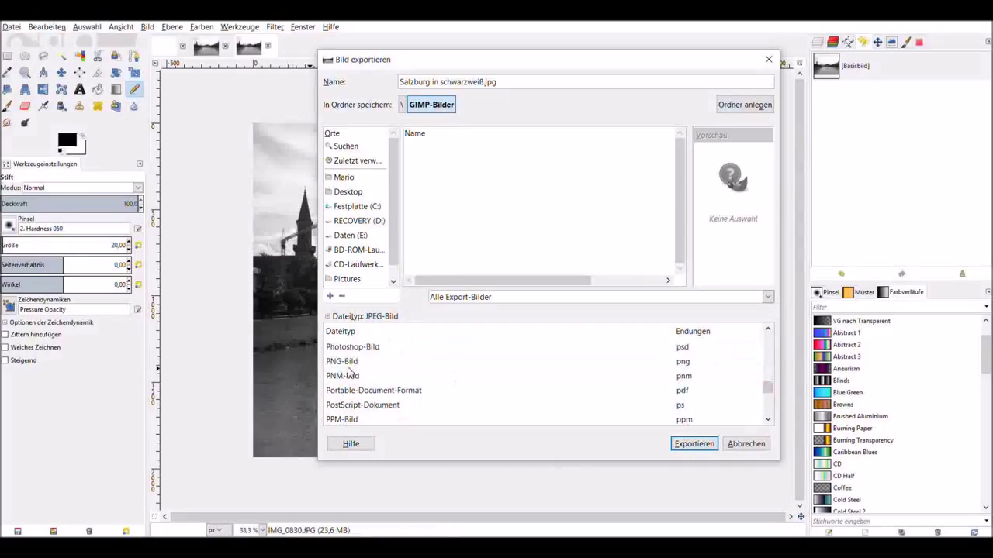
{"action": "left_click", "coordinate": [347, 363]}
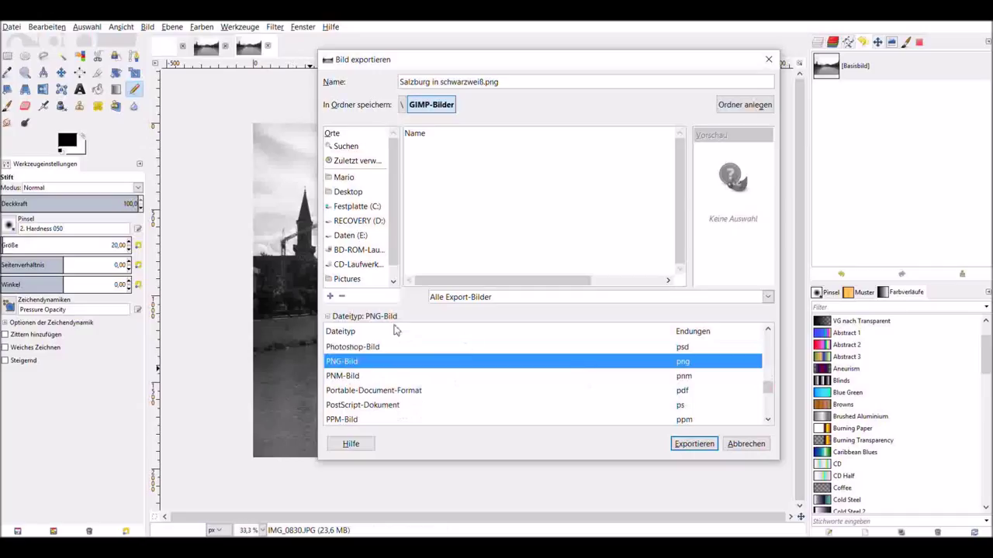
{"action": "left_click", "coordinate": [487, 81]}
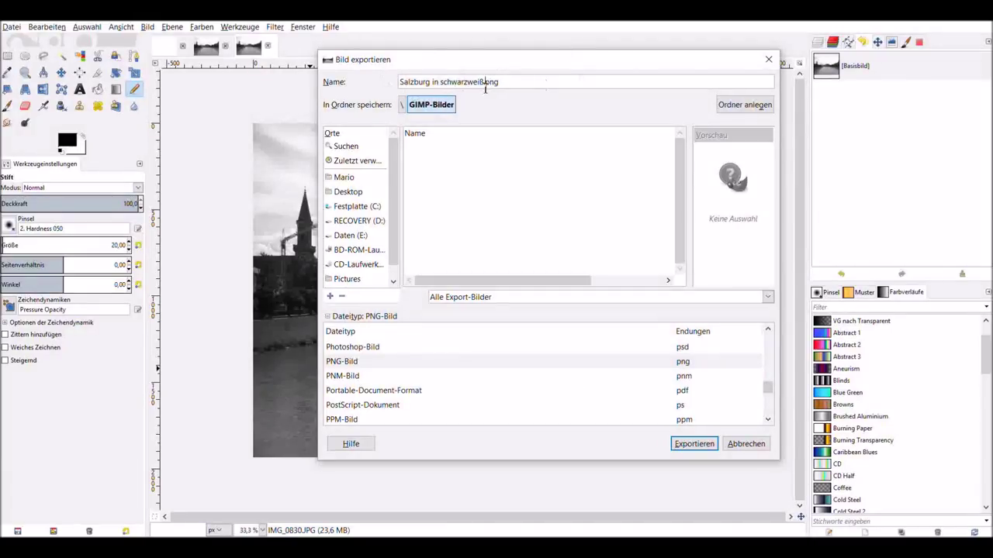
{"action": "left_click_drag", "start_coordinate": [485, 83], "coordinate": [543, 82]}
{"action": "left_click", "coordinate": [521, 84]}
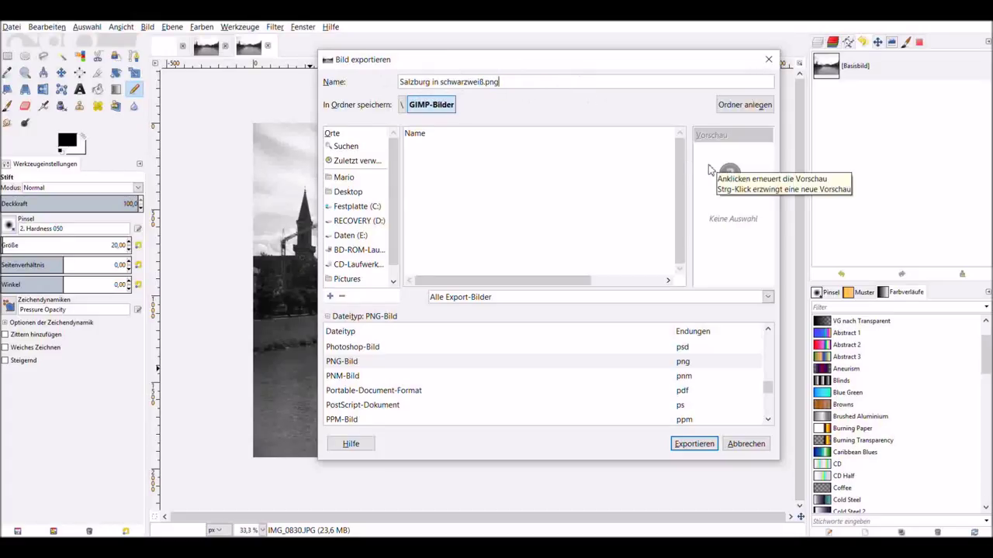
- Export 'Salzburg in schwarzweiß.png' with default PNG options and check the GIMP-Bilder folder
{"action": "left_click", "coordinate": [693, 448]}
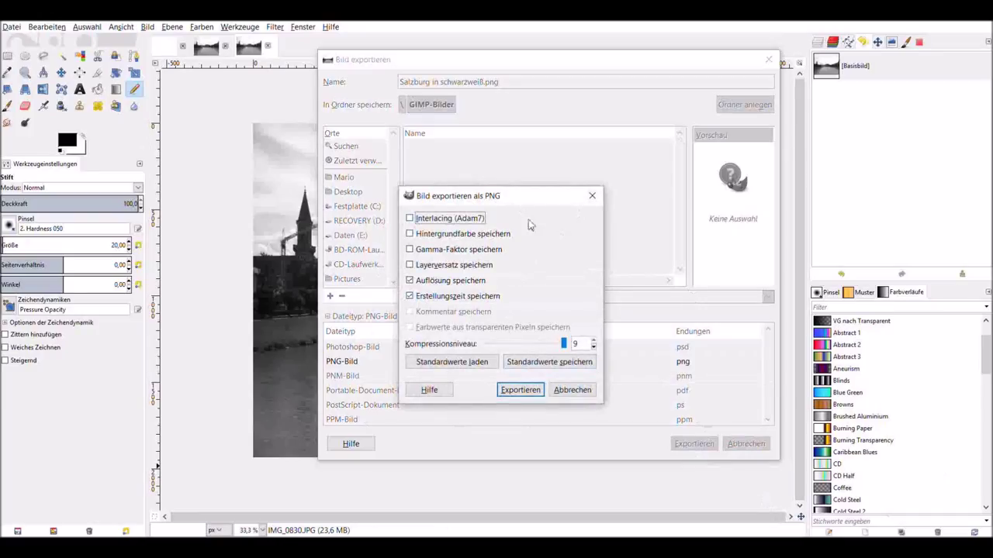
{"action": "left_click", "coordinate": [521, 391]}
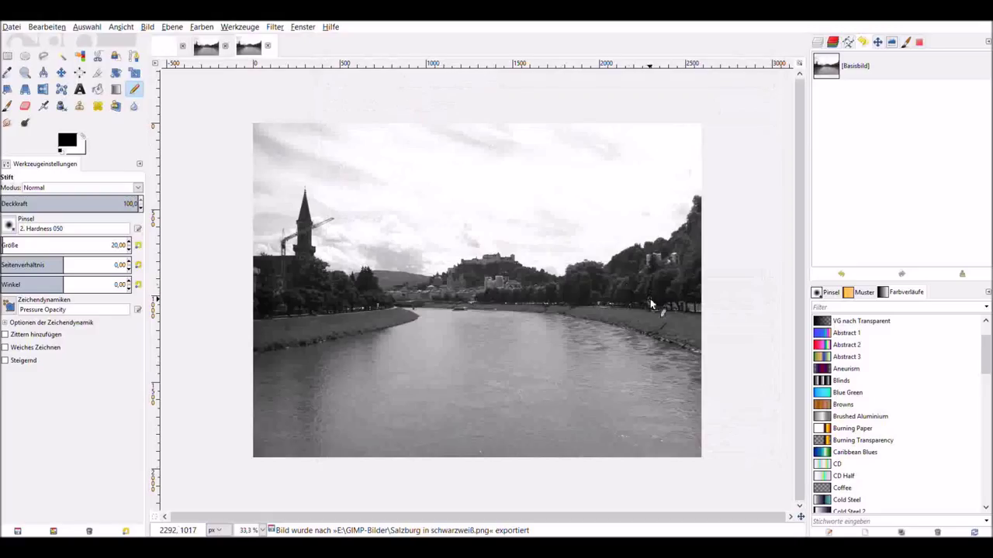
{"action": "key", "text": "alt+Tab"}
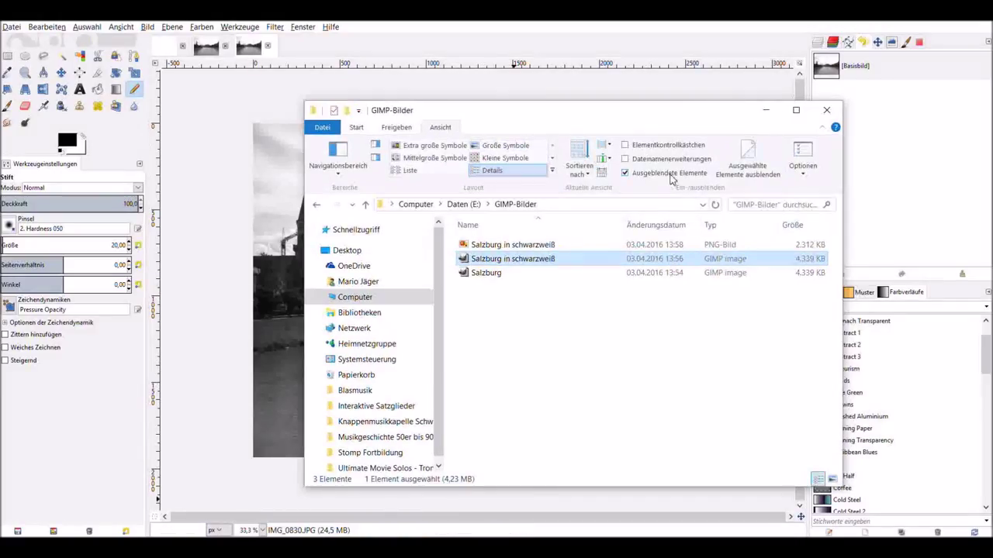
{"action": "left_click", "coordinate": [475, 247]}
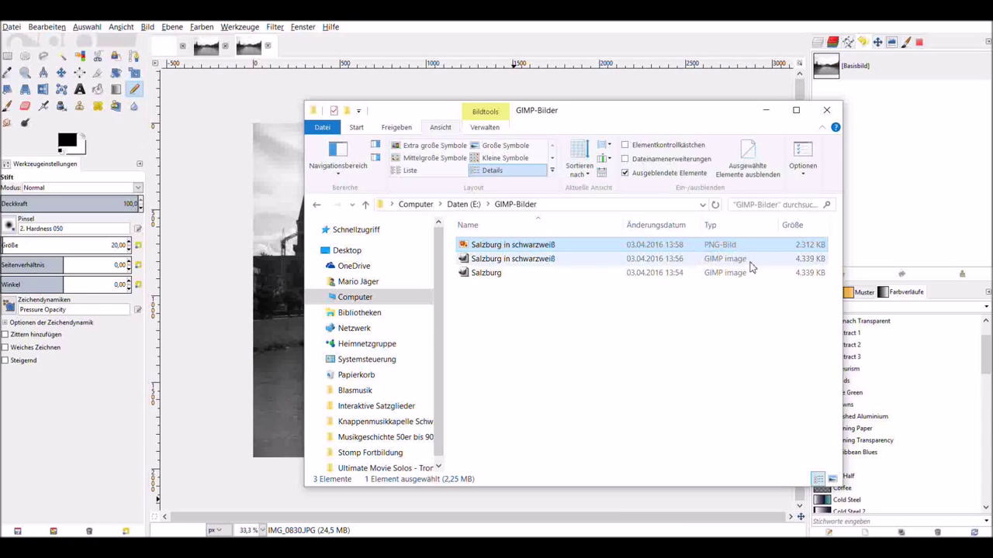
{"action": "double_click", "coordinate": [504, 247]}
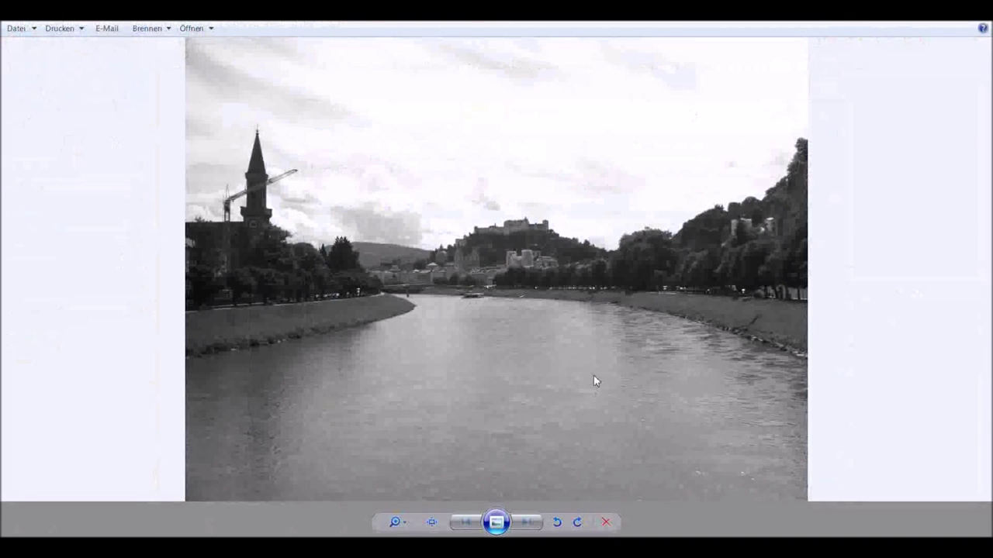
{"action": "key", "text": "alt+F4"}
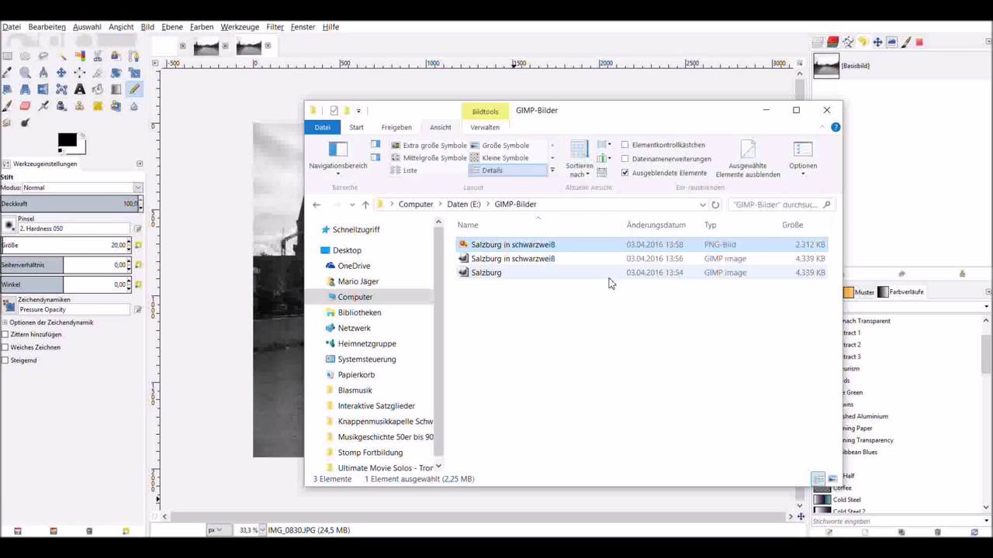
{"action": "mouse_move", "coordinate": [496, 273]}
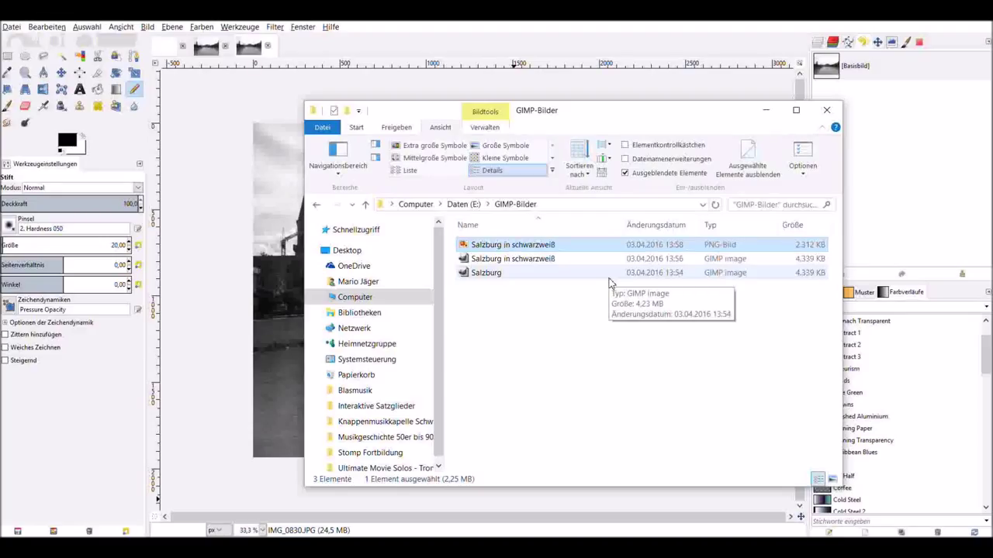
- Close the GIMP-Bilder Explorer window with Alt+F4 to get back to GIMP
{"action": "key", "text": "alt+F4"}
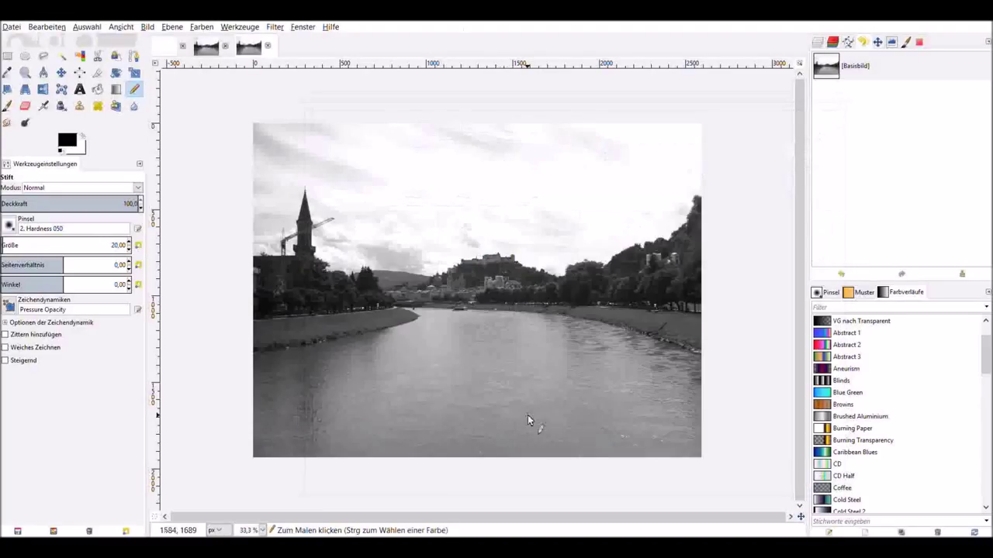